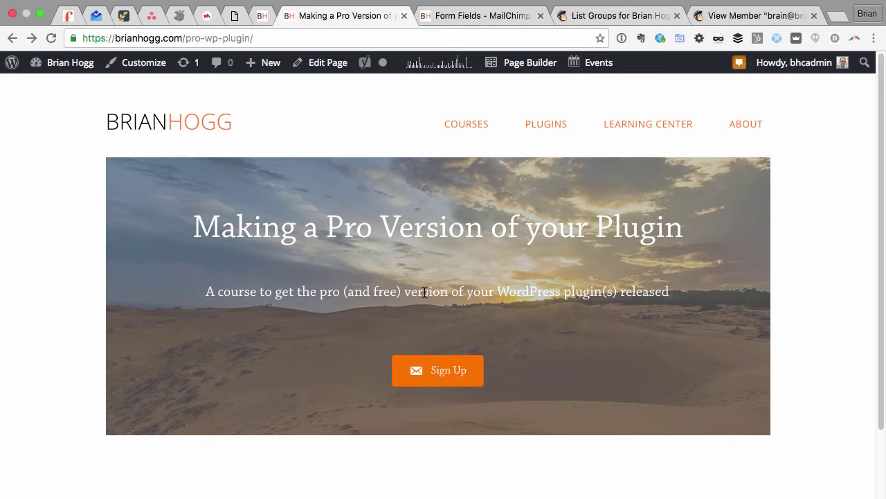
Switch to the open MailChimp for WP signup form editor showing the Fields tab.
{"action": "key", "text": "ctrl+Tab"}
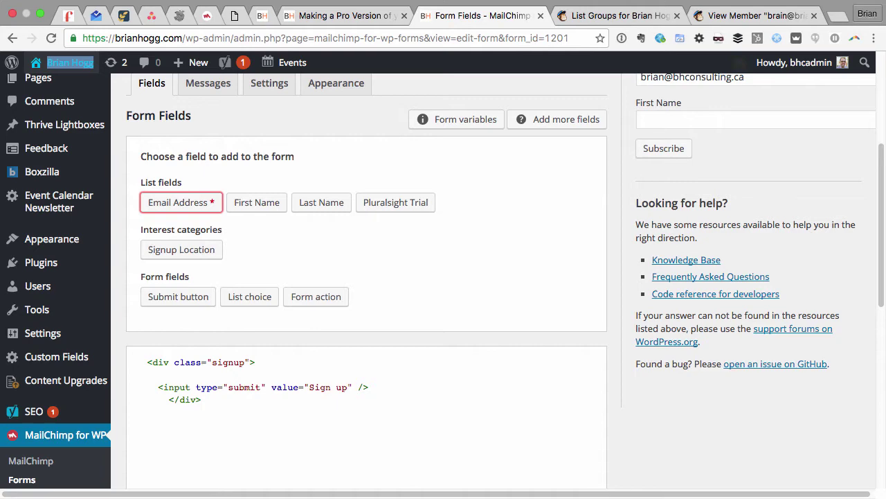
{"action": "left_click", "coordinate": [38, 468]}
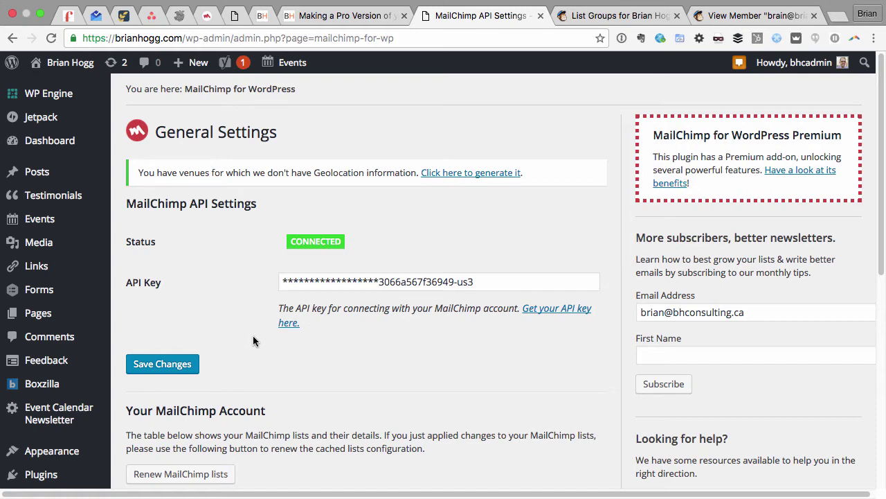
{"action": "scroll", "coordinate": [253, 338], "scroll_direction": "down", "scroll_amount": 5}
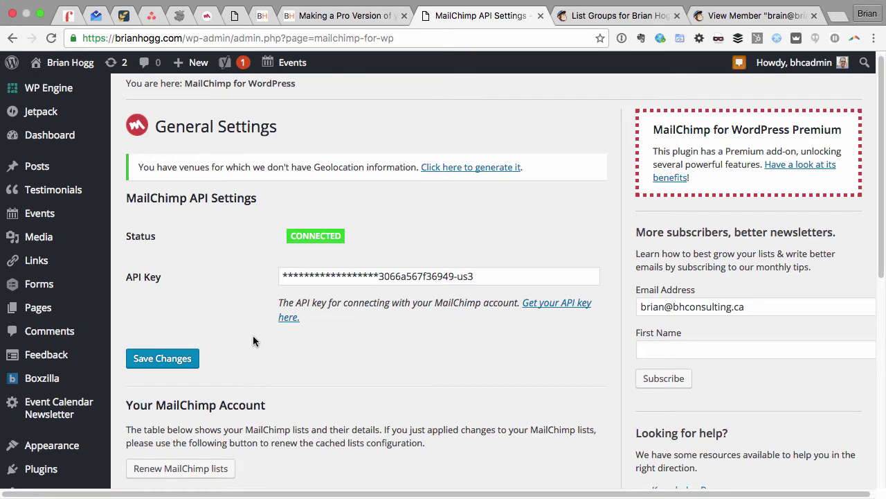
{"action": "scroll", "coordinate": [253, 338], "scroll_direction": "down", "scroll_amount": 1}
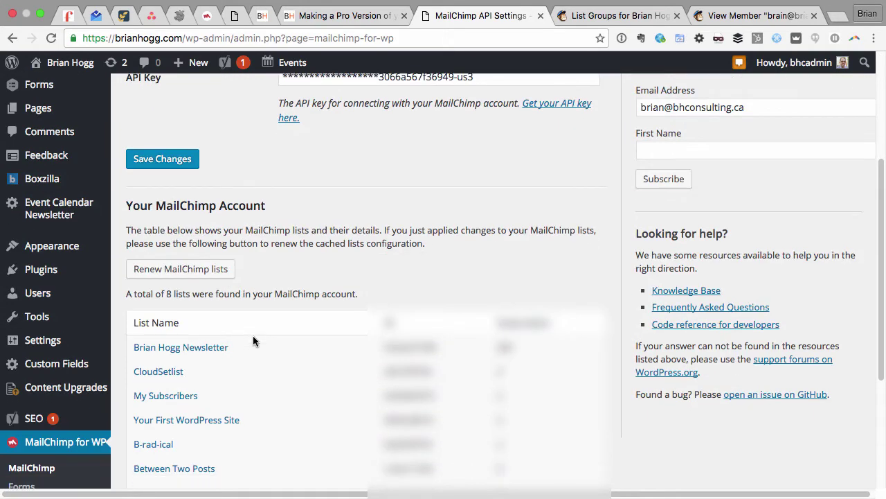
{"action": "left_click", "coordinate": [27, 461]}
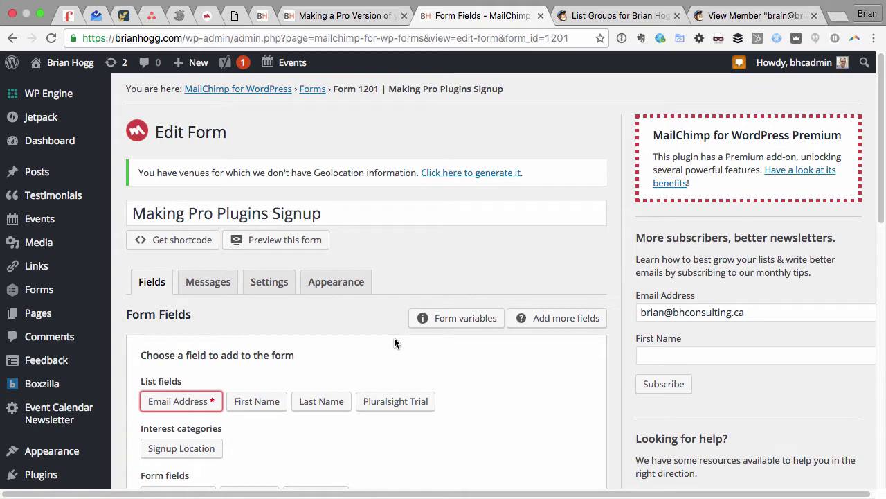
Insert the Email Address field into the form code and delete its label line.
{"action": "scroll", "coordinate": [394, 337], "scroll_direction": "down", "scroll_amount": 1}
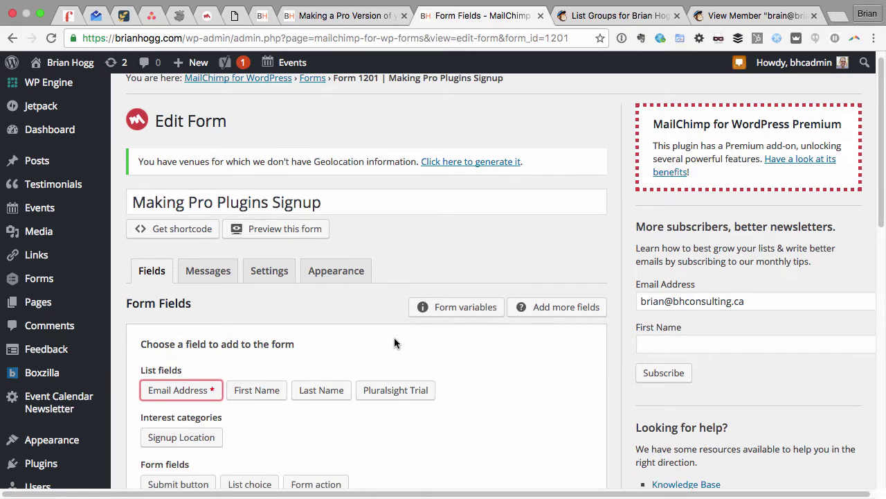
{"action": "scroll", "coordinate": [394, 343], "scroll_direction": "down", "scroll_amount": 6}
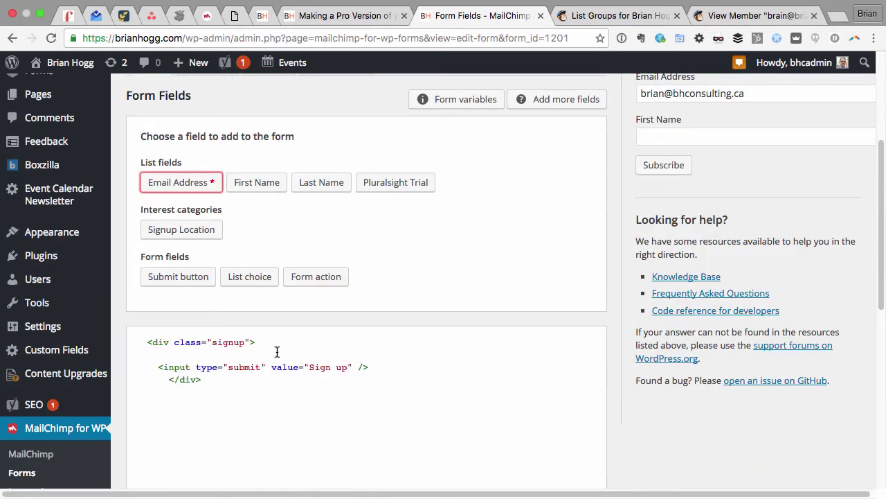
{"action": "left_click", "coordinate": [275, 354]}
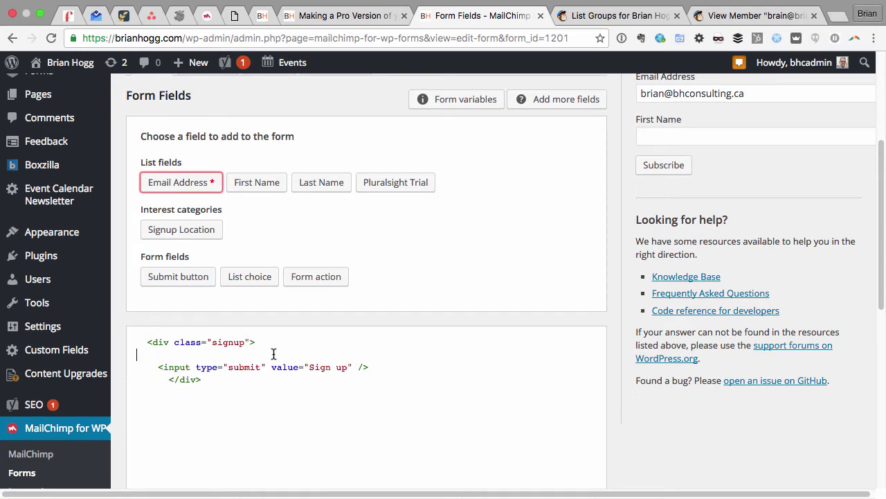
{"action": "left_click", "coordinate": [187, 182]}
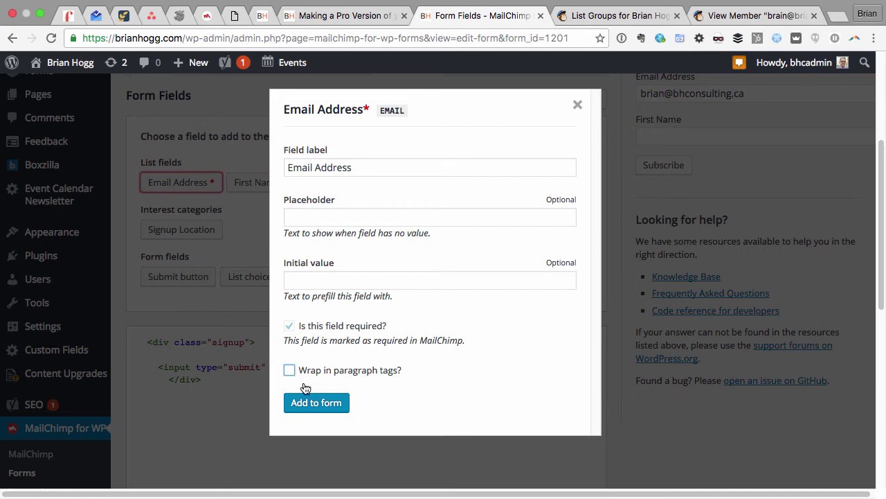
{"action": "left_click", "coordinate": [315, 403]}
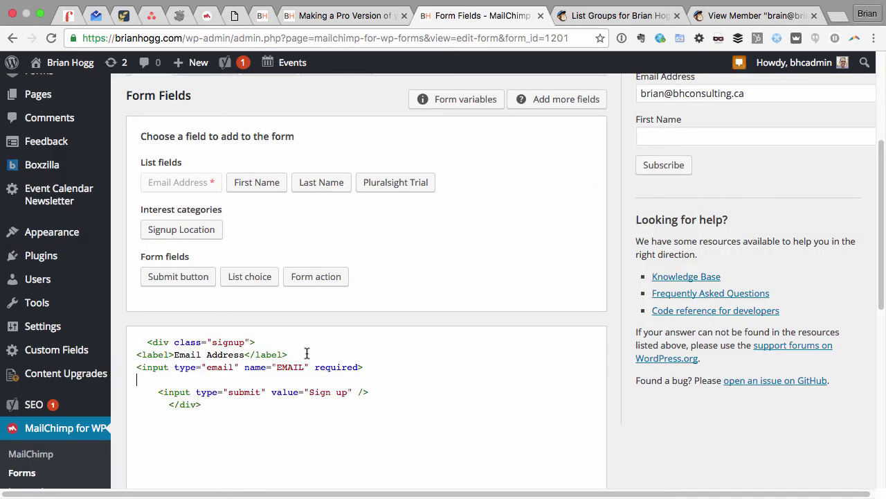
{"action": "left_click_drag", "start_coordinate": [306, 354], "coordinate": [310, 343]}
{"action": "key", "text": "BackSpace"}
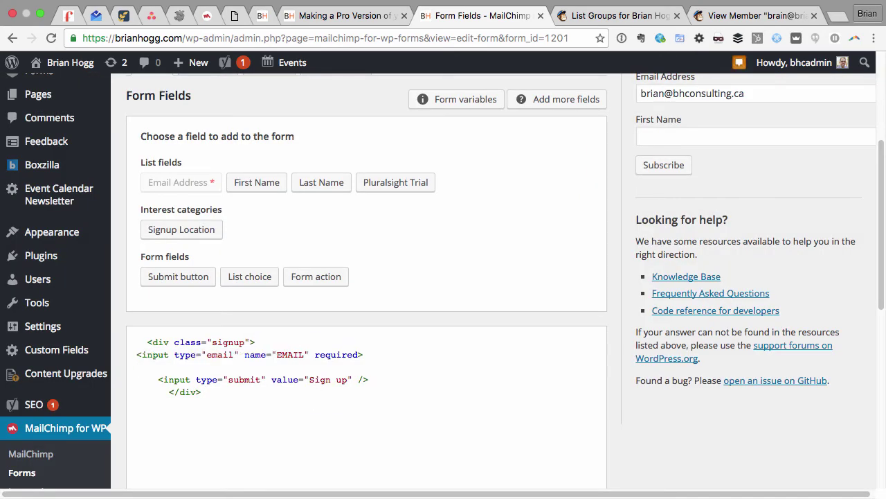
Add placeholder="email address" to the required email input.
{"action": "left_click", "coordinate": [255, 354]}
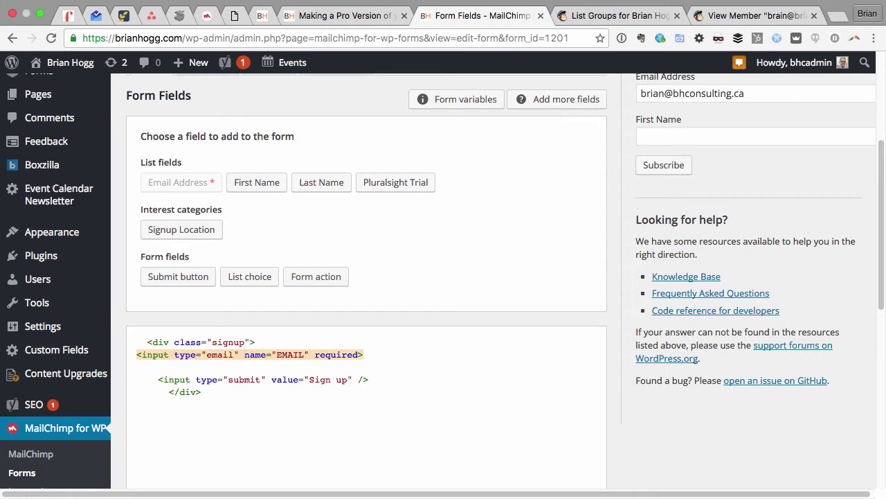
{"action": "type", "text": "placeholder=\"email address\""}
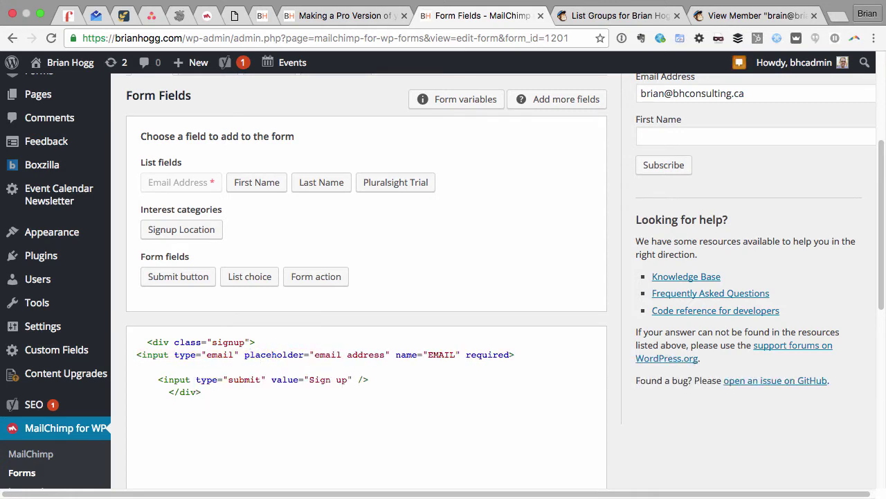
{"action": "left_click", "coordinate": [273, 340]}
Add a First Name (FNAME) input after the opening div, removing its label and stray </p> line.
{"action": "key", "text": "Return"}
{"action": "left_click", "coordinate": [262, 185]}
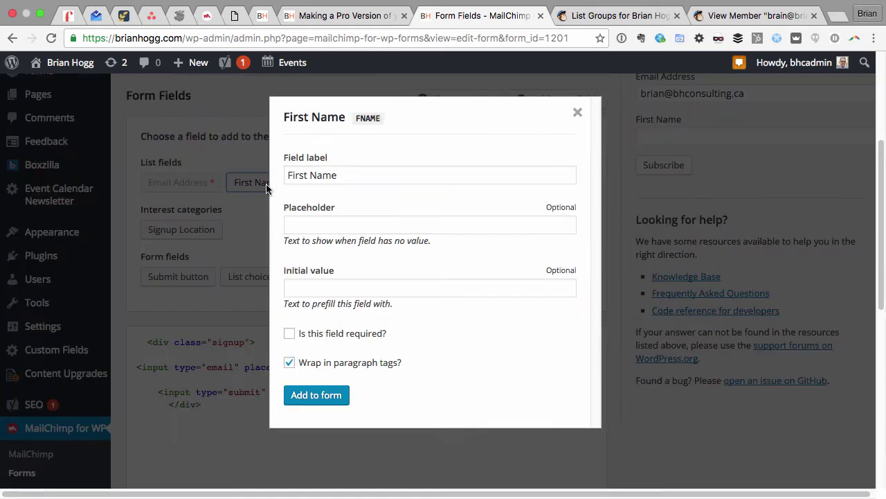
{"action": "left_click", "coordinate": [320, 394]}
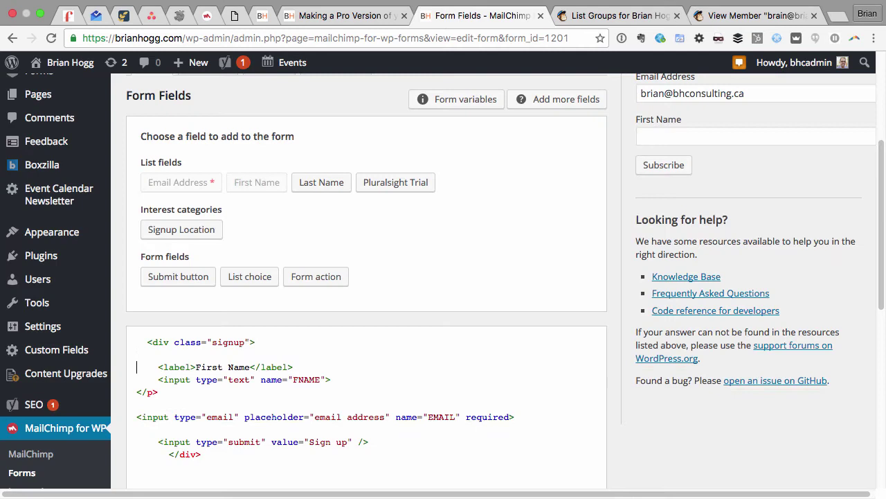
{"action": "key", "text": "super+d"}
{"action": "key", "text": "Down"}
{"action": "key", "text": "super+d"}
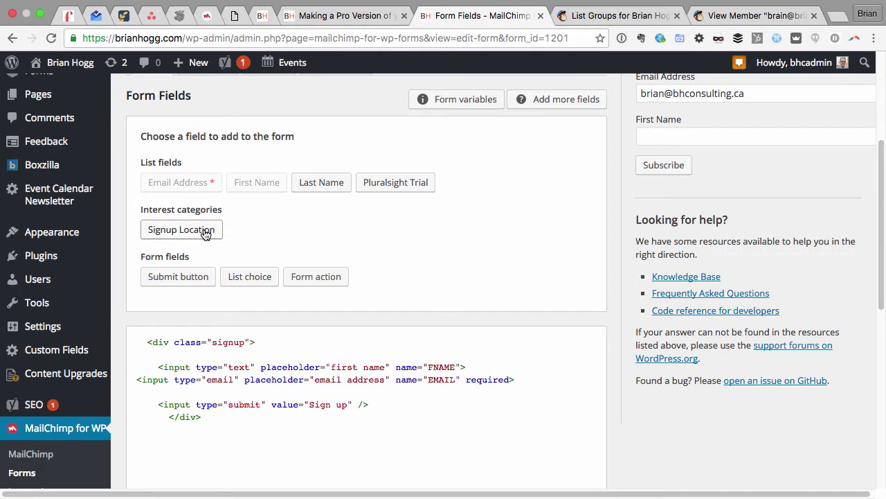
In MailChimp, open the list's Groups page and expand the Signup Location groups.
{"action": "left_click", "coordinate": [597, 16]}
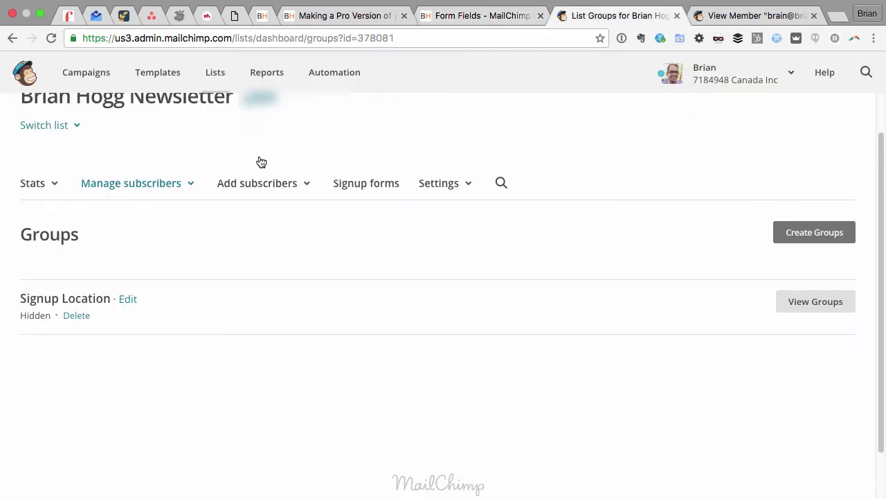
{"action": "left_click", "coordinate": [164, 187]}
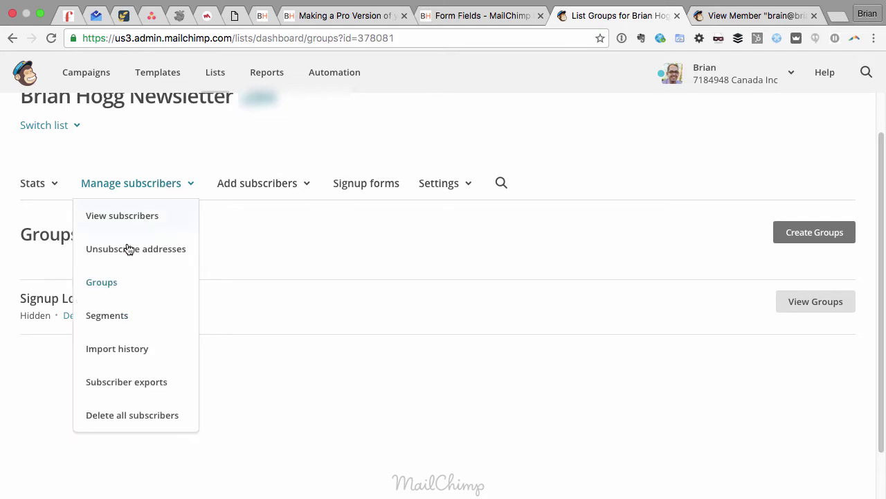
{"action": "left_click", "coordinate": [261, 259]}
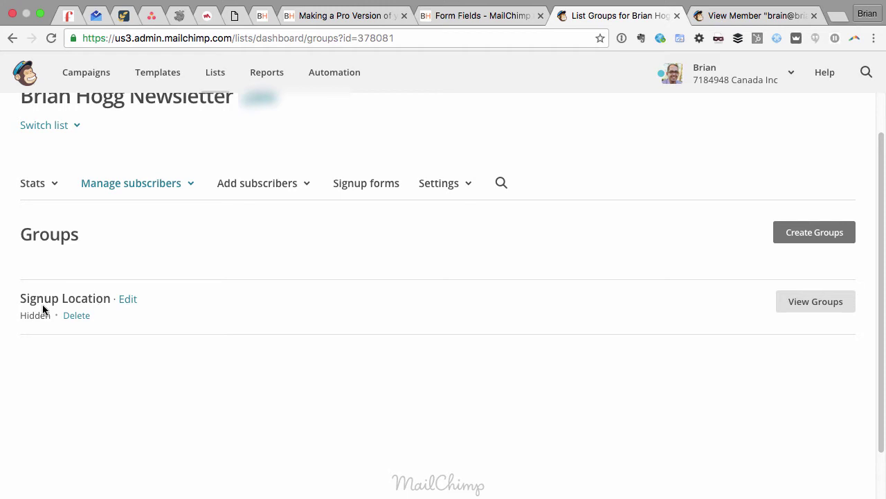
{"action": "left_click", "coordinate": [806, 302]}
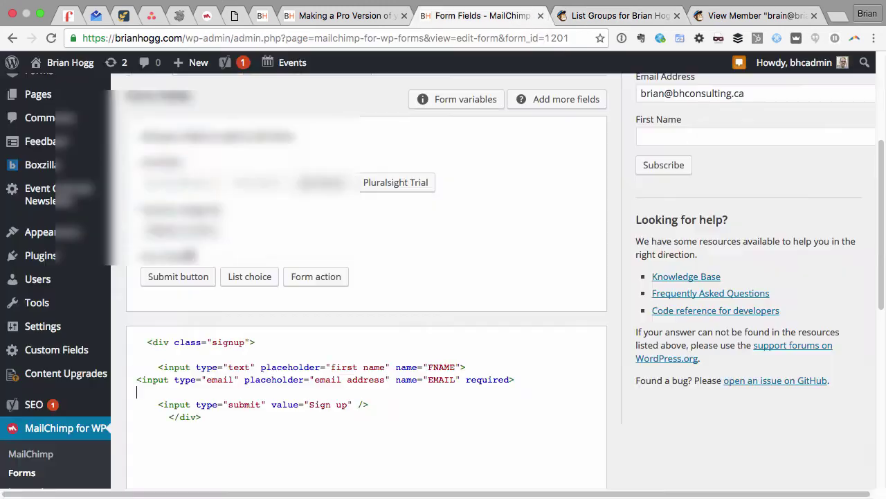
Add the Signup Location interest as a hidden field with only the value Making Pro Plugins.
{"action": "left_click", "coordinate": [173, 231]}
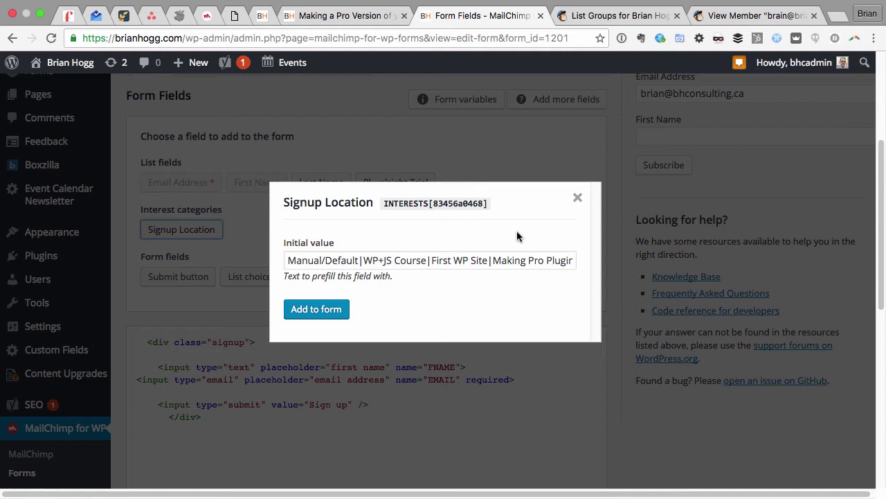
{"action": "left_click", "coordinate": [493, 261]}
{"action": "left_click_drag", "start_coordinate": [493, 260], "coordinate": [287, 261]}
{"action": "key", "text": "BackSpace"}
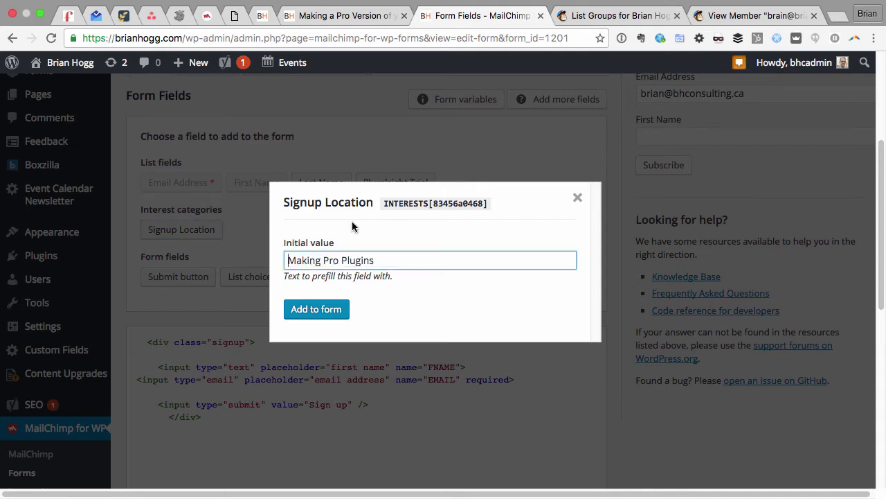
{"action": "left_click", "coordinate": [316, 309]}
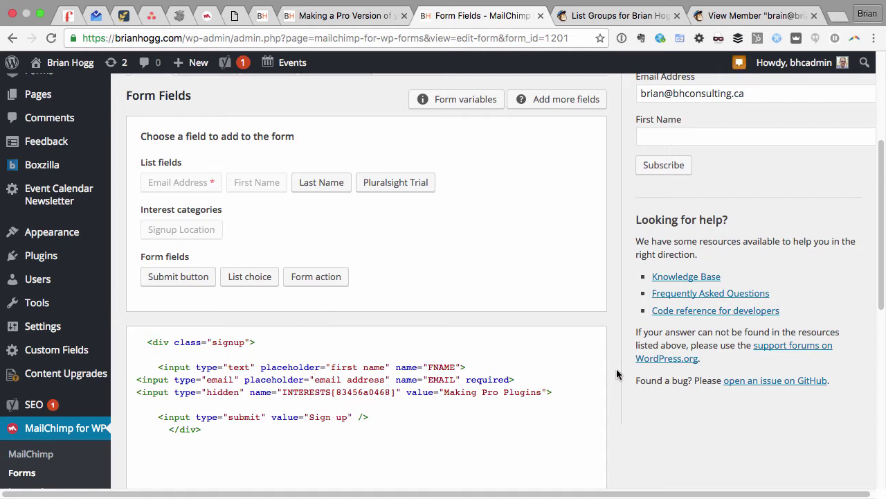
{"action": "scroll", "coordinate": [617, 374], "scroll_direction": "up", "scroll_amount": 4}
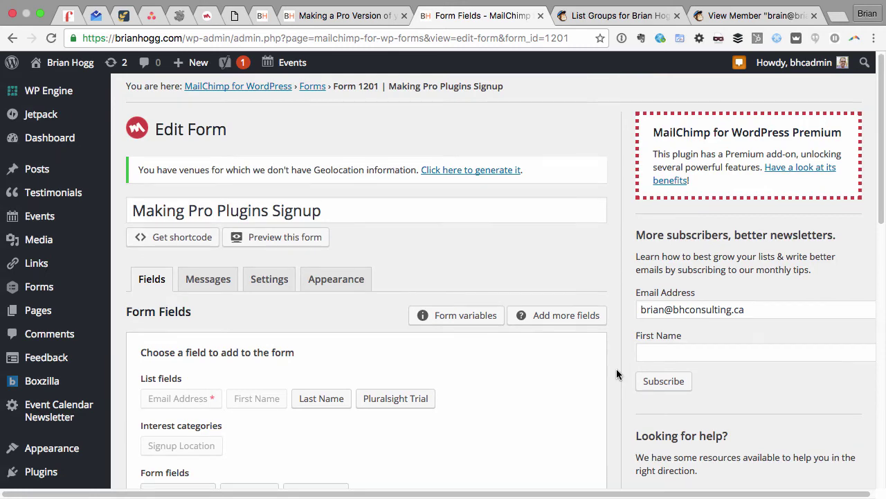
Copy the signup form's [mc4wp_form id="1201"] shortcode.
{"action": "scroll", "coordinate": [613, 369], "scroll_direction": "down", "scroll_amount": 10}
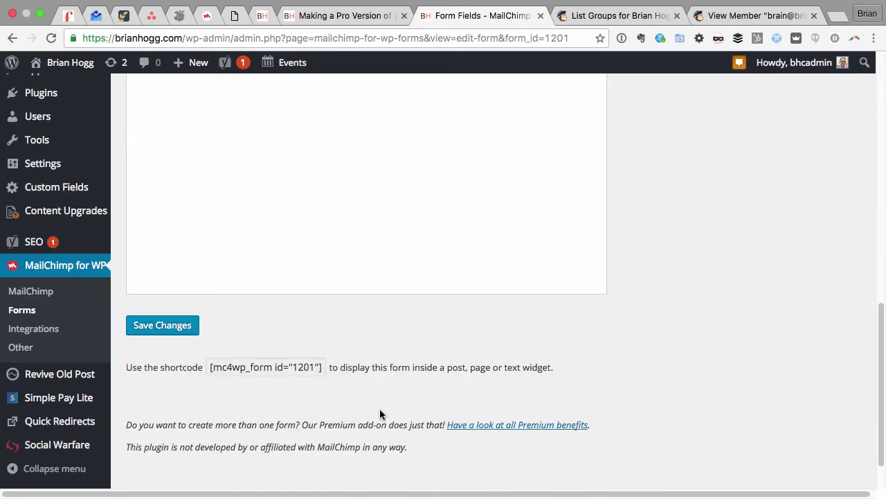
{"action": "left_click", "coordinate": [261, 366]}
{"action": "key", "text": "super+c"}
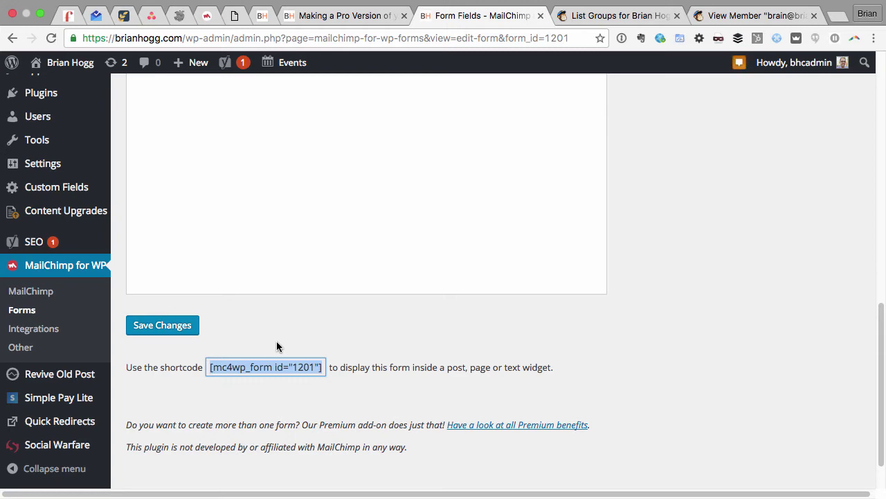
{"action": "scroll", "coordinate": [276, 341], "scroll_direction": "up", "scroll_amount": 5}
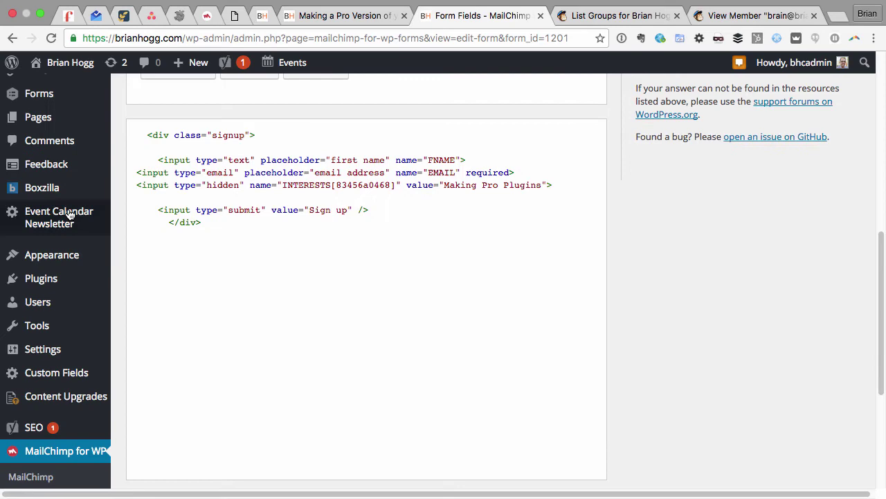
{"action": "mouse_move", "coordinate": [30, 195]}
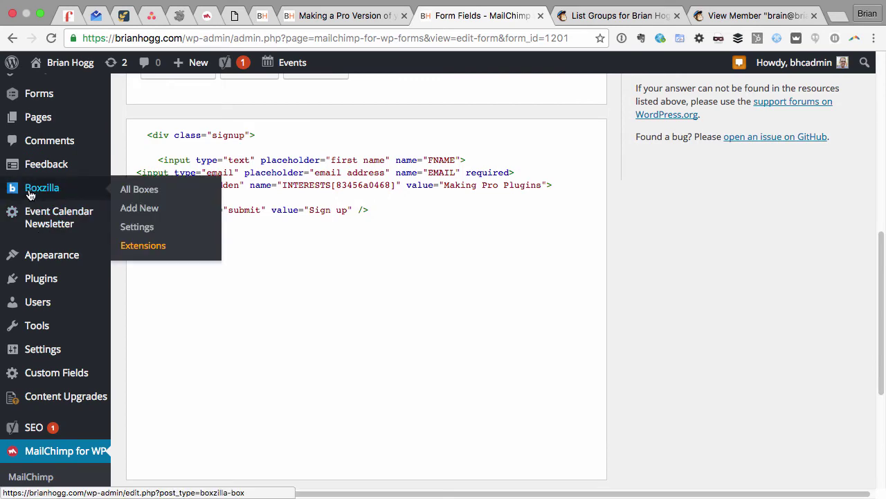
Create a new Boxzilla box titled 'Making Pro Plugins' with the pasted form shortcode as content.
{"action": "left_click", "coordinate": [133, 212]}
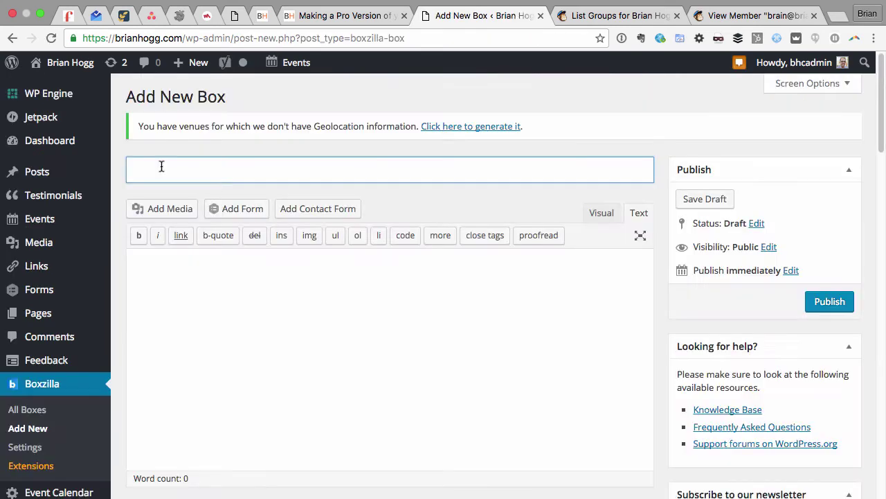
{"action": "type", "text": "Making Pro Plugins"}
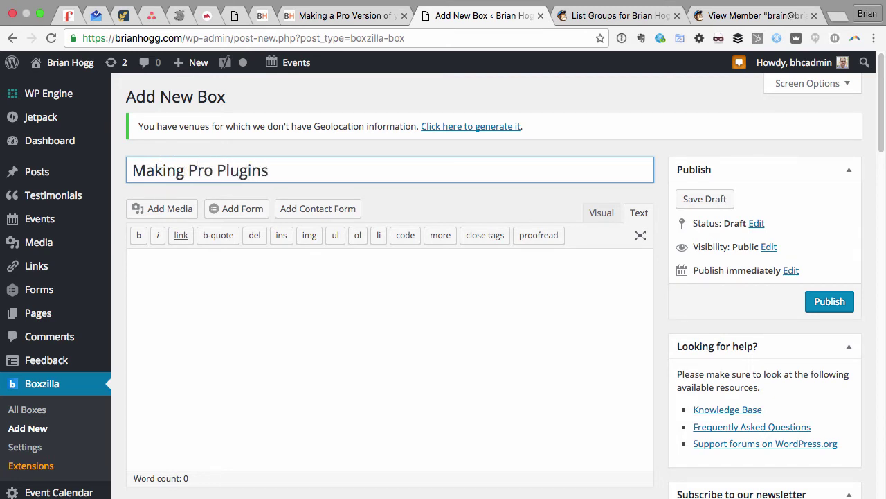
{"action": "left_click", "coordinate": [263, 296]}
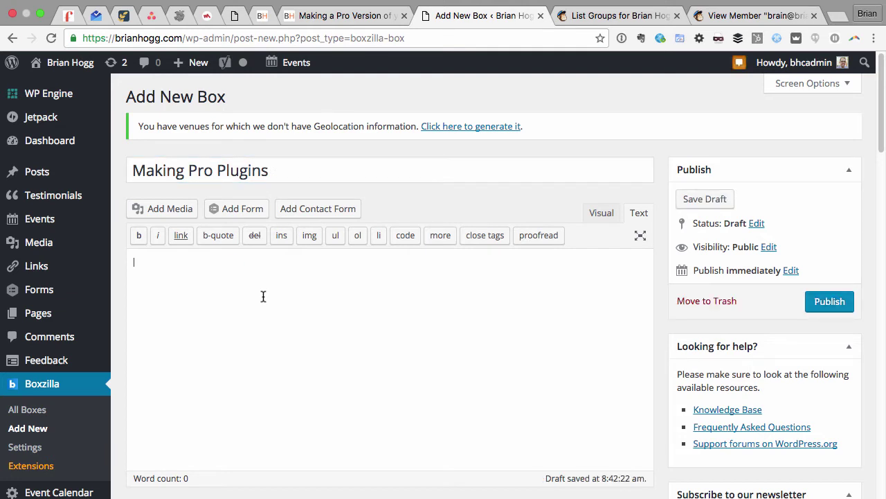
{"action": "key", "text": "super+v"}
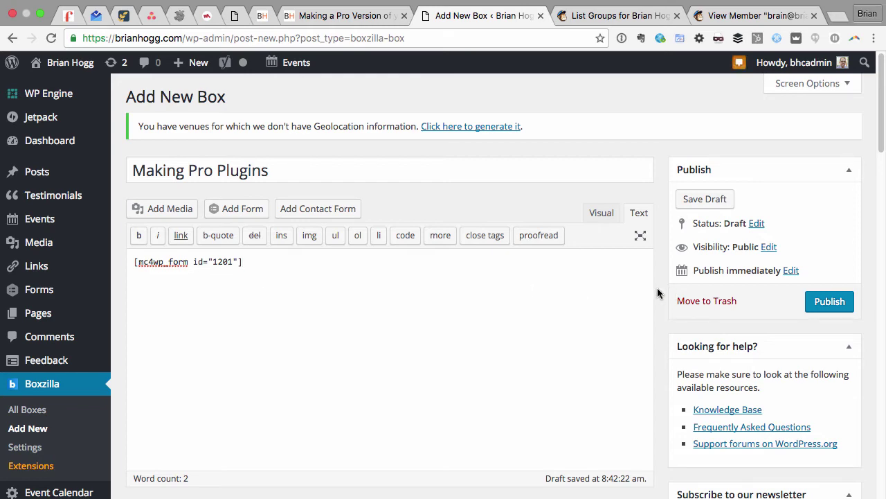
Set the box's border colour to black and border width to 2.
{"action": "scroll", "coordinate": [659, 292], "scroll_direction": "down", "scroll_amount": 5}
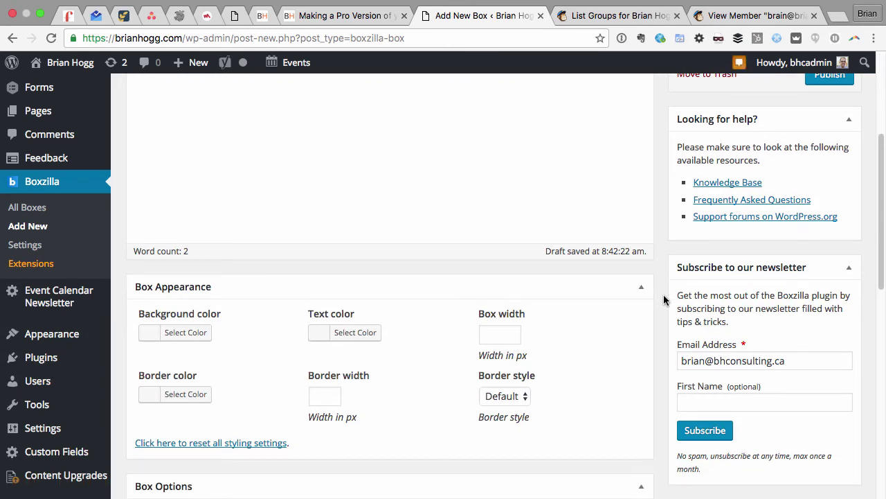
{"action": "left_click", "coordinate": [188, 394]}
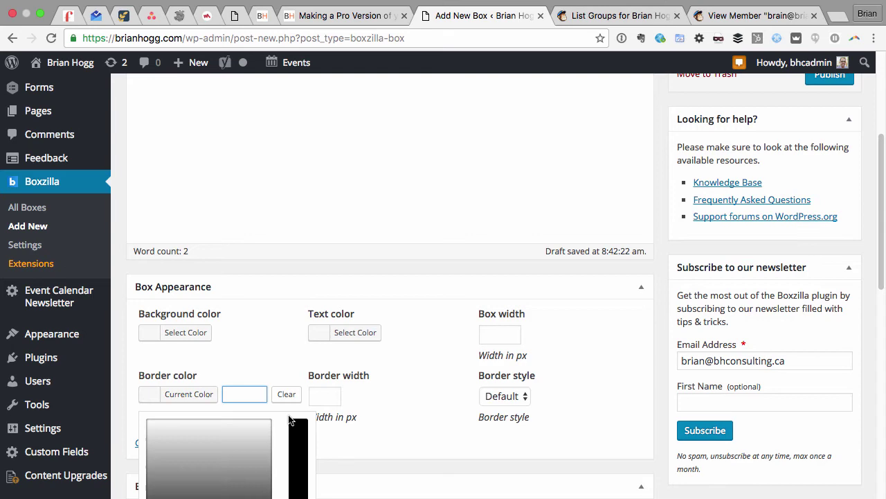
{"action": "scroll", "coordinate": [290, 420], "scroll_direction": "down", "scroll_amount": 4}
{"action": "left_click", "coordinate": [152, 406]}
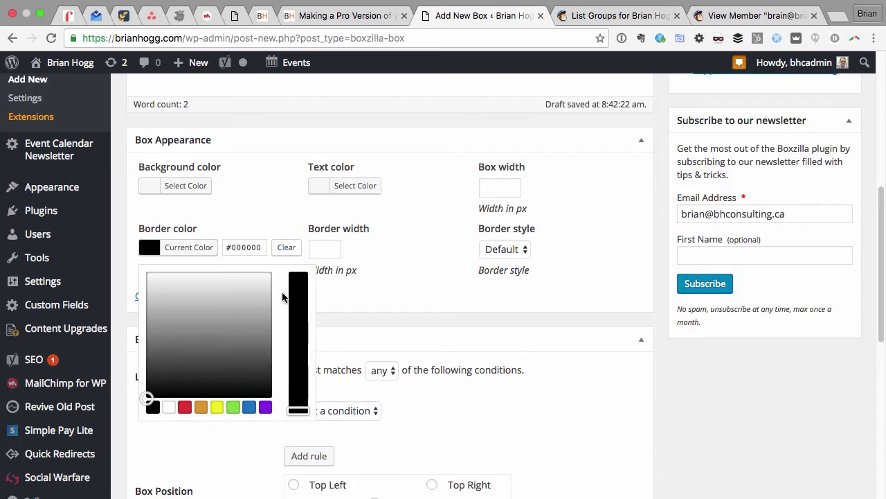
{"action": "left_click", "coordinate": [333, 250]}
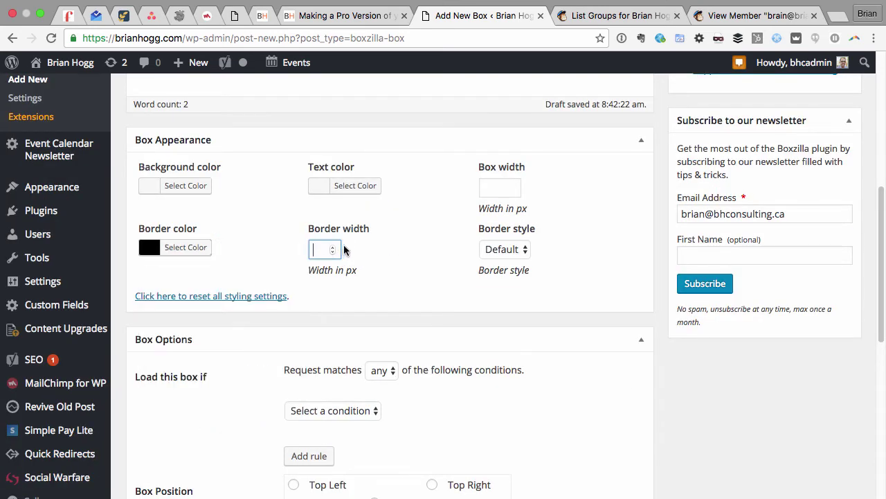
{"action": "type", "text": "2"}
Set the box's border style to Solid.
{"action": "left_click", "coordinate": [500, 251]}
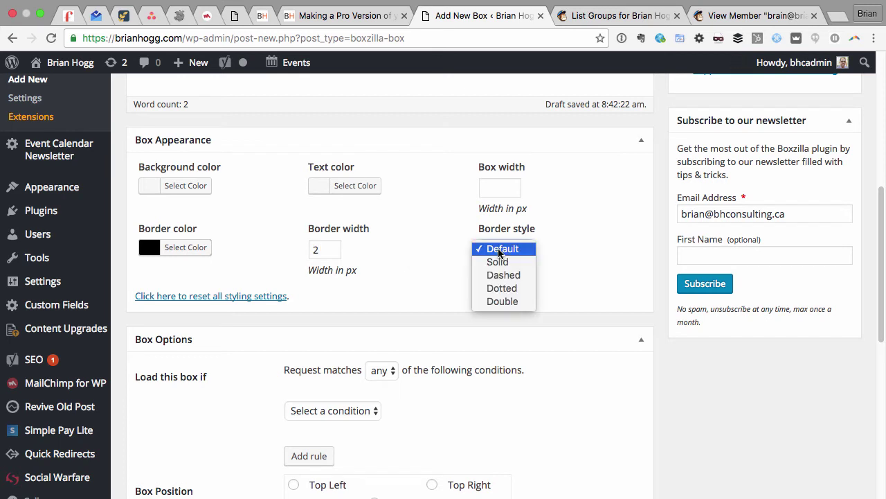
{"action": "left_click", "coordinate": [499, 251]}
{"action": "left_click", "coordinate": [514, 249]}
{"action": "left_click", "coordinate": [562, 252]}
{"action": "left_click", "coordinate": [491, 253]}
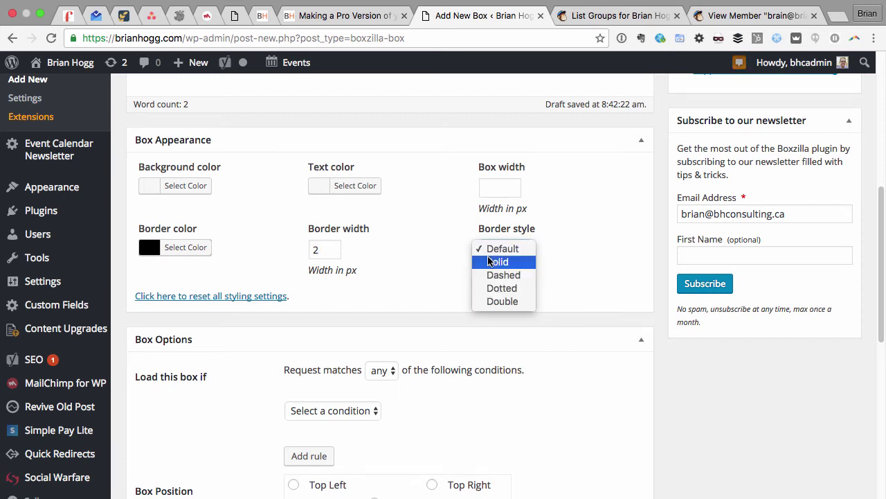
{"action": "left_click", "coordinate": [492, 262]}
{"action": "scroll", "coordinate": [452, 270], "scroll_direction": "down", "scroll_amount": 3}
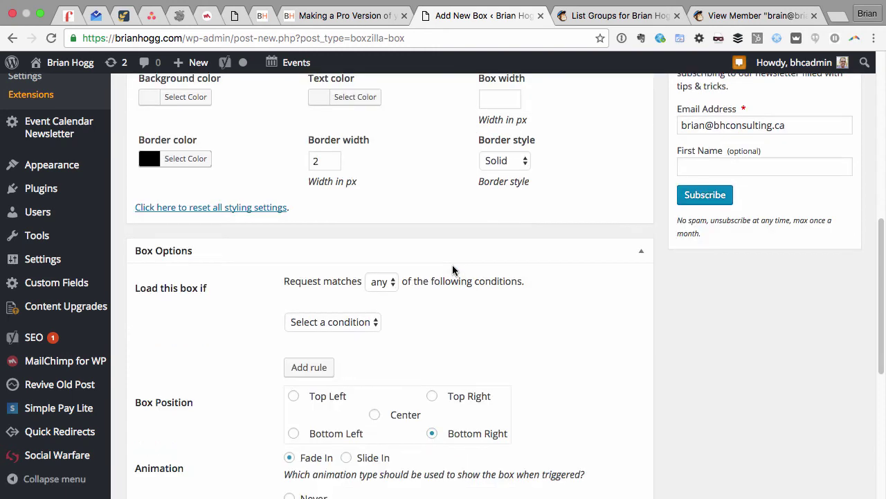
{"action": "scroll", "coordinate": [452, 265], "scroll_direction": "down", "scroll_amount": 2}
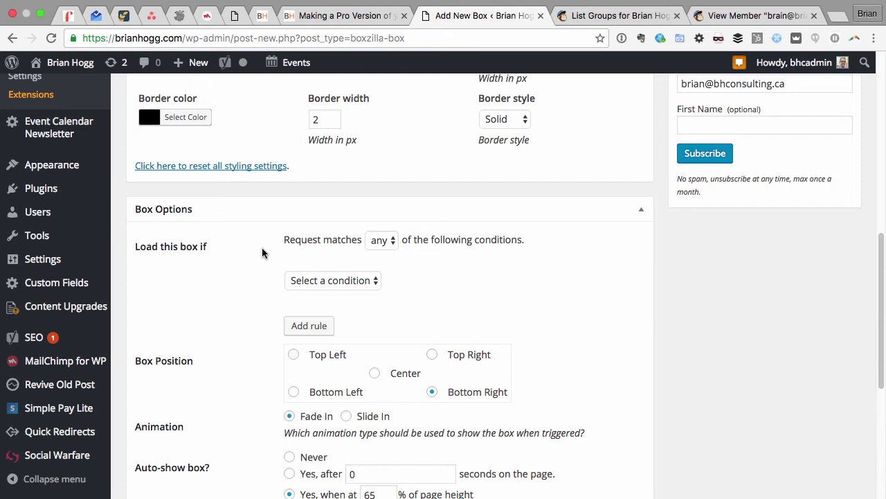
Add a load rule so the box appears only on the pro-wp-plugin page.
{"action": "left_click", "coordinate": [333, 282]}
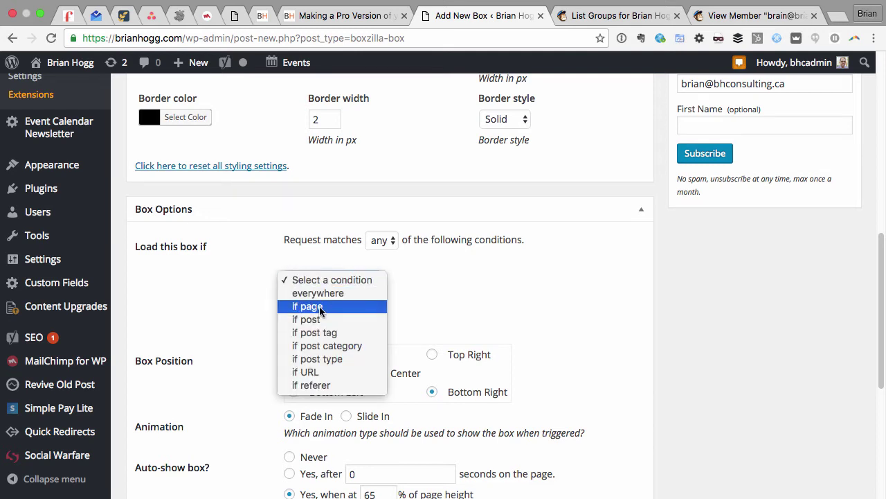
{"action": "left_click", "coordinate": [320, 308]}
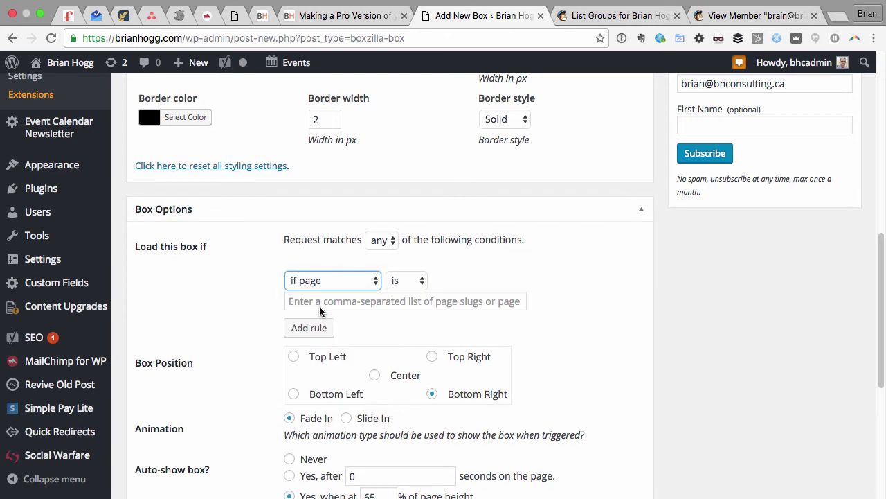
{"action": "left_click", "coordinate": [386, 302]}
{"action": "type", "text": "pro"}
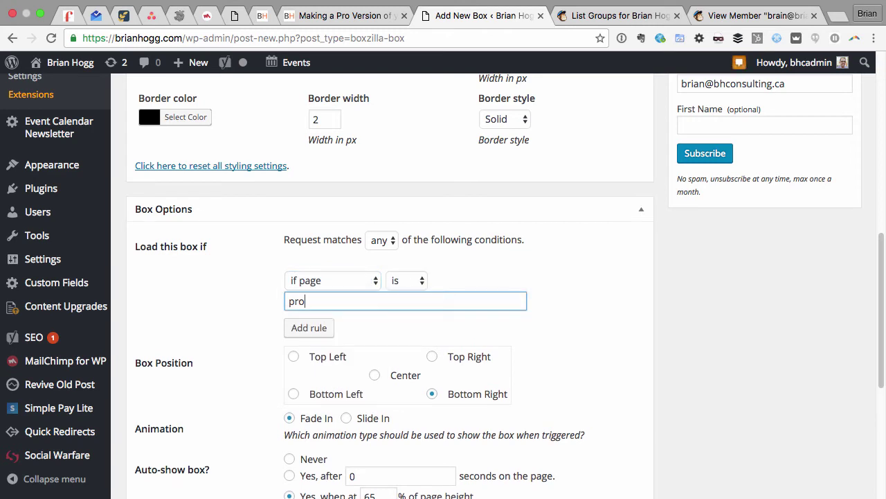
{"action": "left_click", "coordinate": [338, 320]}
{"action": "left_click", "coordinate": [266, 340]}
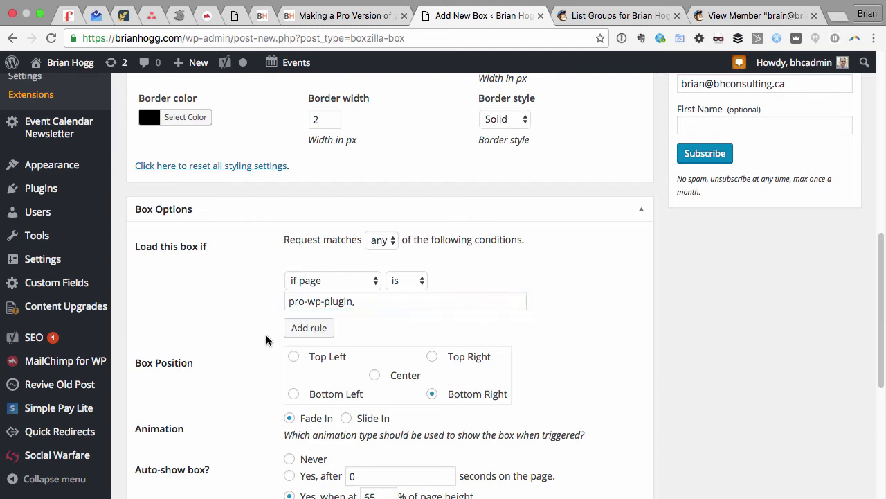
Centre the box with Fade In animation and set auto-show to Never.
{"action": "left_click", "coordinate": [374, 375]}
{"action": "scroll", "coordinate": [267, 374], "scroll_direction": "down", "scroll_amount": 5}
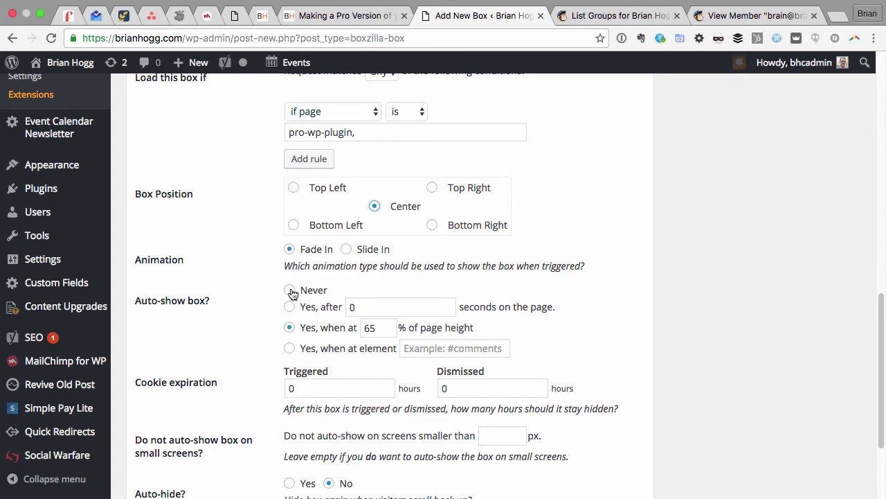
{"action": "left_click", "coordinate": [289, 291]}
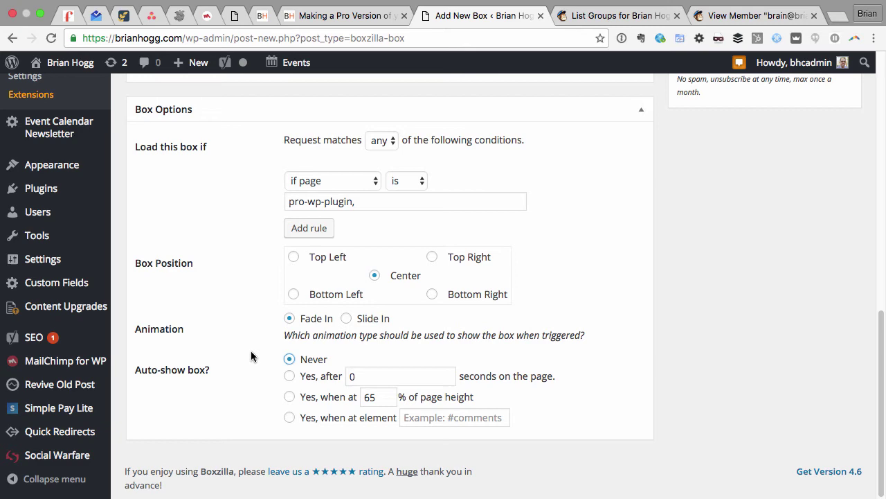
Publish the Making Pro Plugins box, note its ID 1329, and return to the landing page.
{"action": "scroll", "coordinate": [250, 356], "scroll_direction": "up", "scroll_amount": 10}
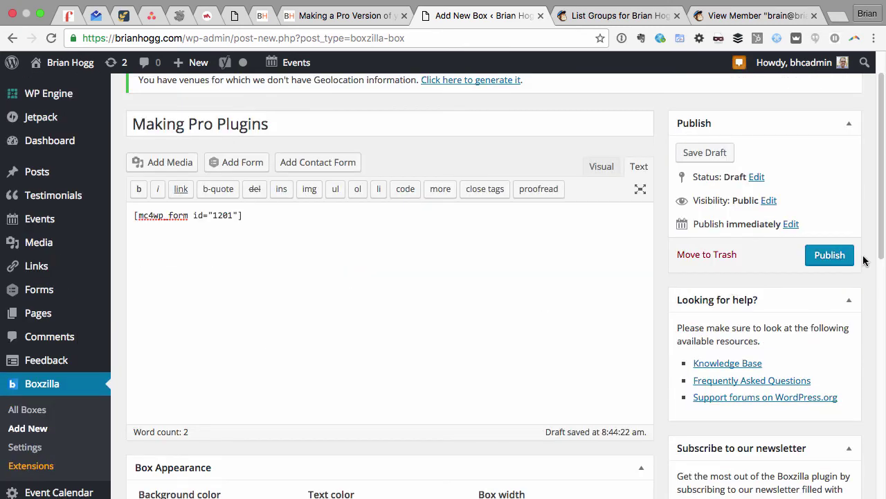
{"action": "left_click", "coordinate": [839, 256]}
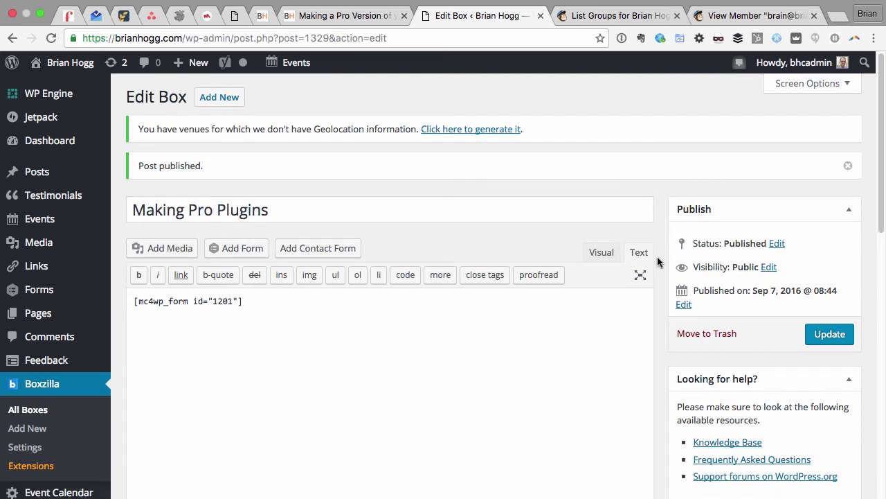
{"action": "left_click", "coordinate": [36, 413]}
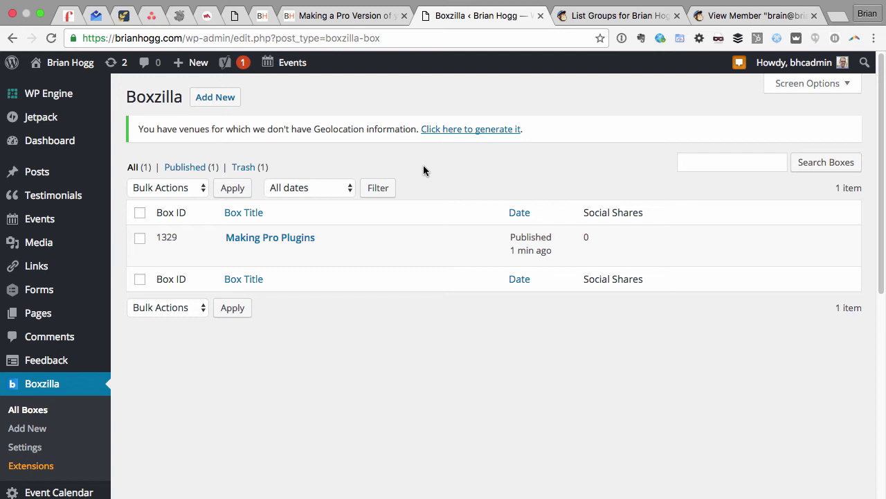
{"action": "key", "text": "ctrl+shift+Tab"}
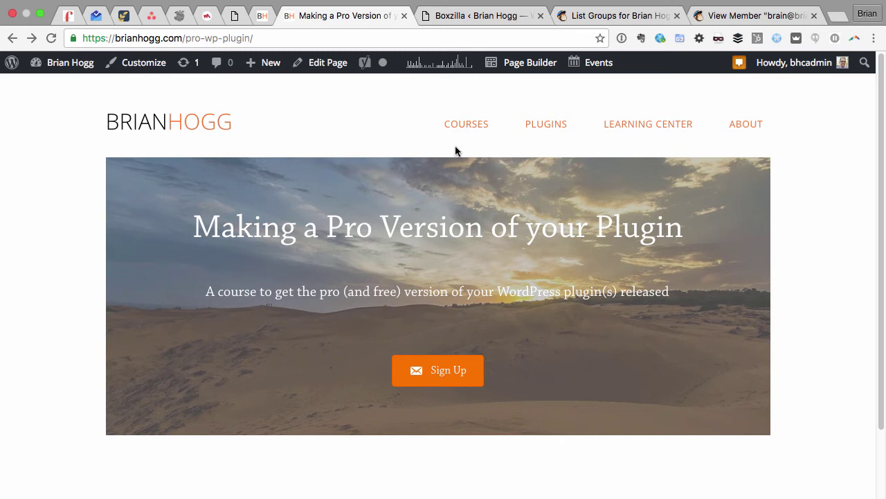
In Page Builder, give the Sign Up button the link javascript:Boxzilla.show();.
{"action": "left_click", "coordinate": [524, 64]}
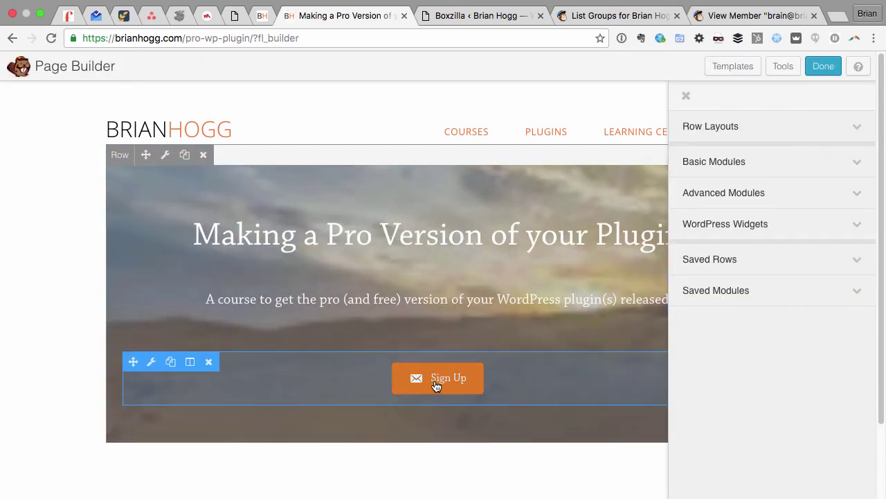
{"action": "left_click", "coordinate": [434, 377]}
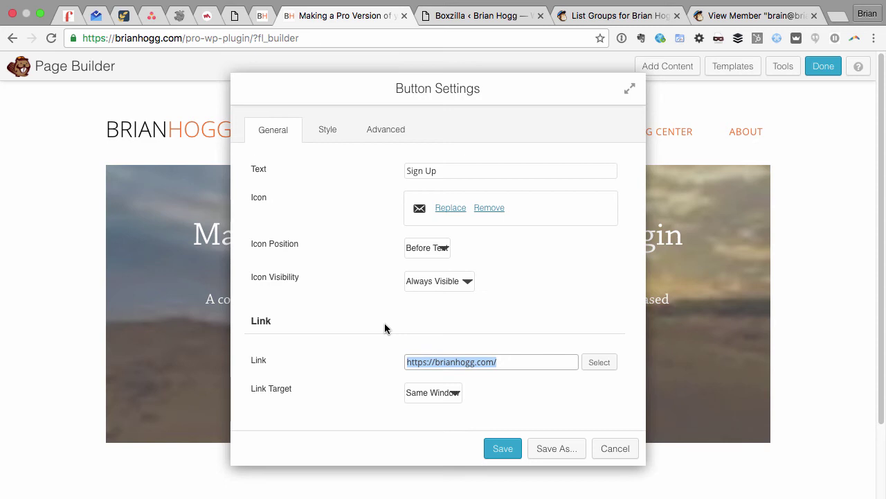
{"action": "type", "text": "javscript"}
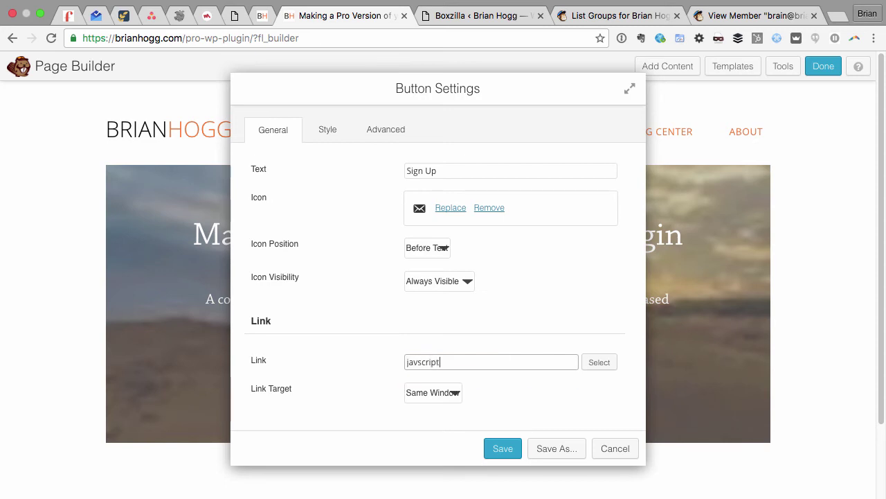
{"action": "key", "text": "BackSpace"}
{"action": "key", "text": "BackSpace"}
{"action": "key", "text": "BackSpace"}
{"action": "key", "text": "BackSpace"}
{"action": "key", "text": "BackSpace"}
{"action": "key", "text": "BackSpace"}
{"action": "type", "text": "a"}
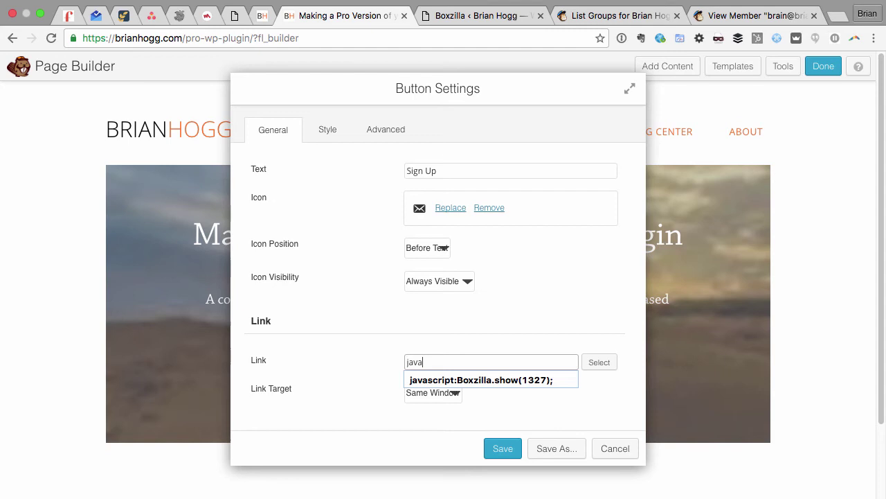
{"action": "type", "text": "script:Boxzilla.show();"}
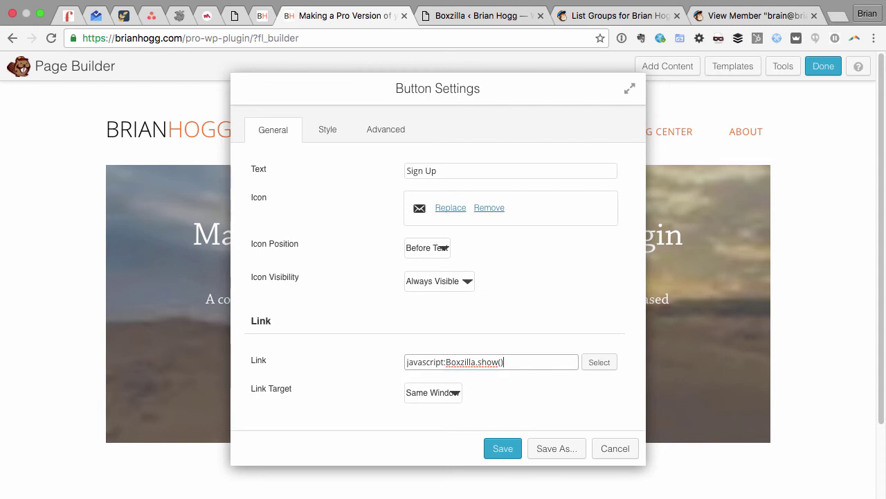
Look up the box ID and complete the button link as javascript:Boxzilla.show(1329);, then save it.
{"action": "left_click", "coordinate": [483, 15]}
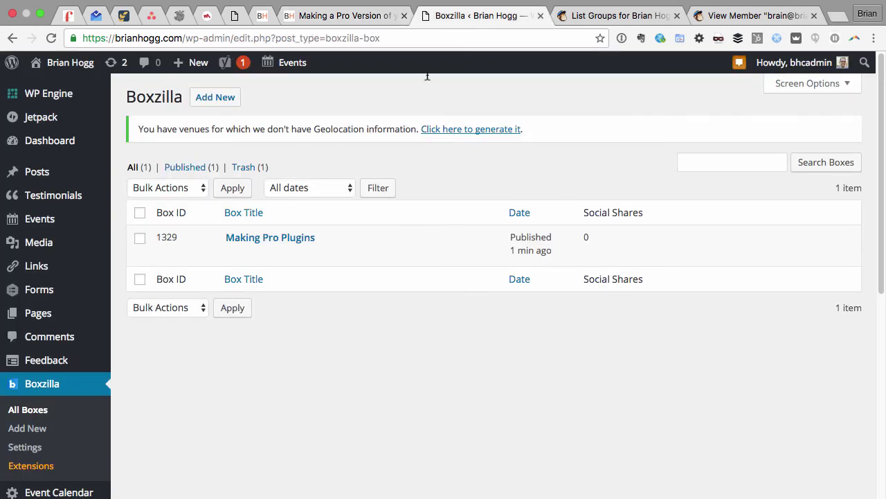
{"action": "left_click", "coordinate": [373, 19]}
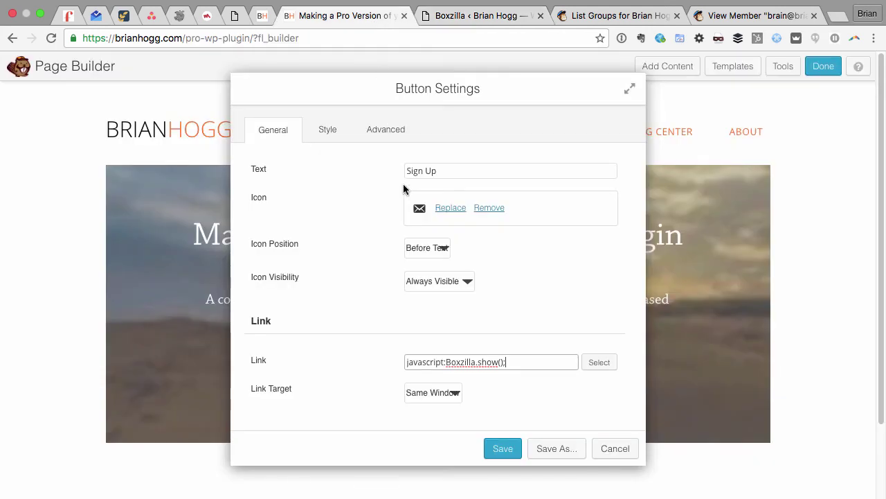
{"action": "key", "text": "Left"}
{"action": "key", "text": "Left"}
{"action": "type", "text": "1329"}
{"action": "left_click", "coordinate": [508, 452]}
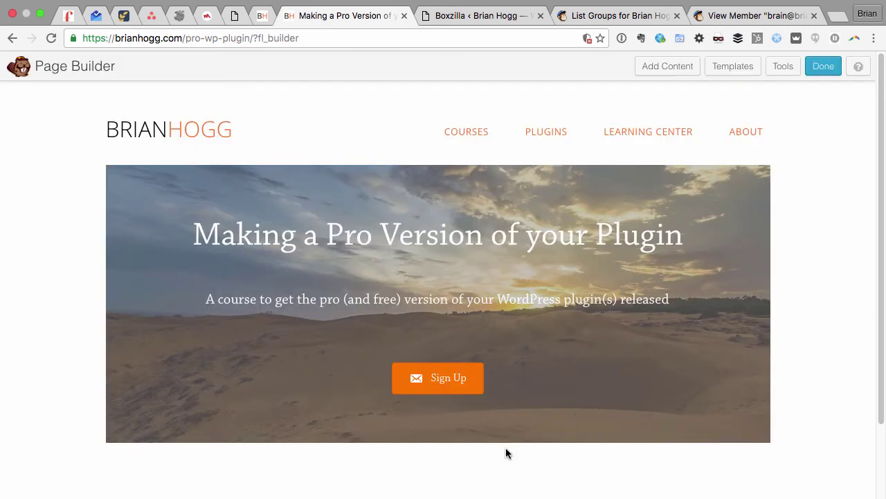
Finish editing the landing page and publish the page changes.
{"action": "left_click", "coordinate": [823, 66]}
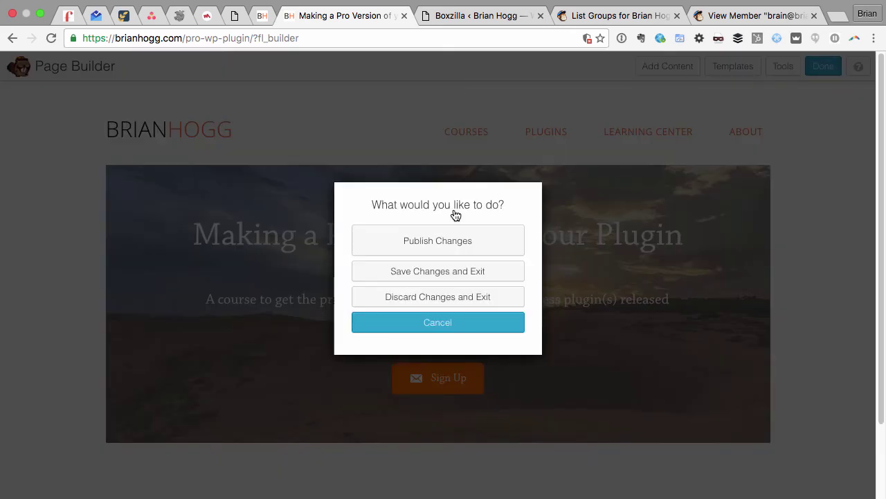
{"action": "left_click", "coordinate": [427, 240]}
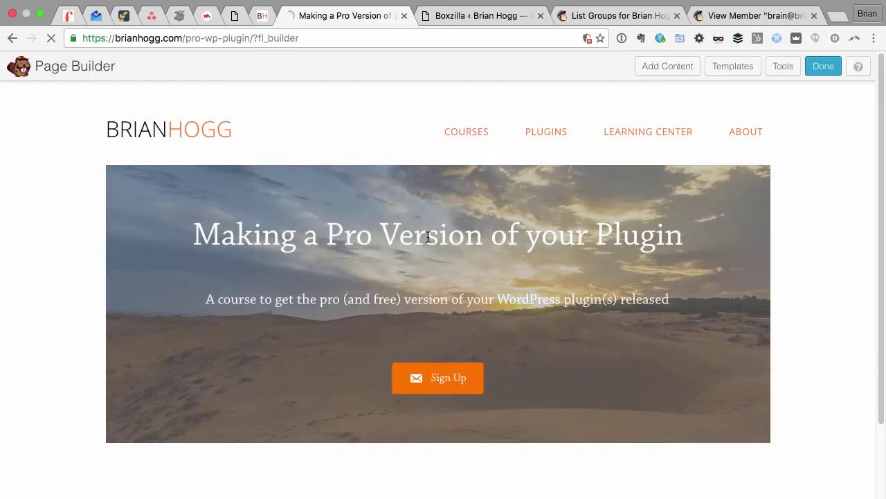
{"action": "mouse_move", "coordinate": [430, 241]}
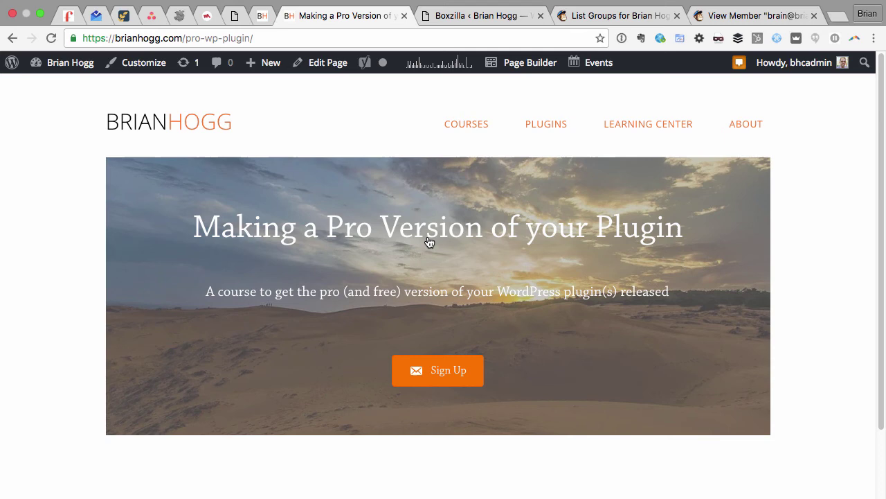
Open the Sign Up popup and submit a test signup with a first name and email address.
{"action": "left_click", "coordinate": [434, 372]}
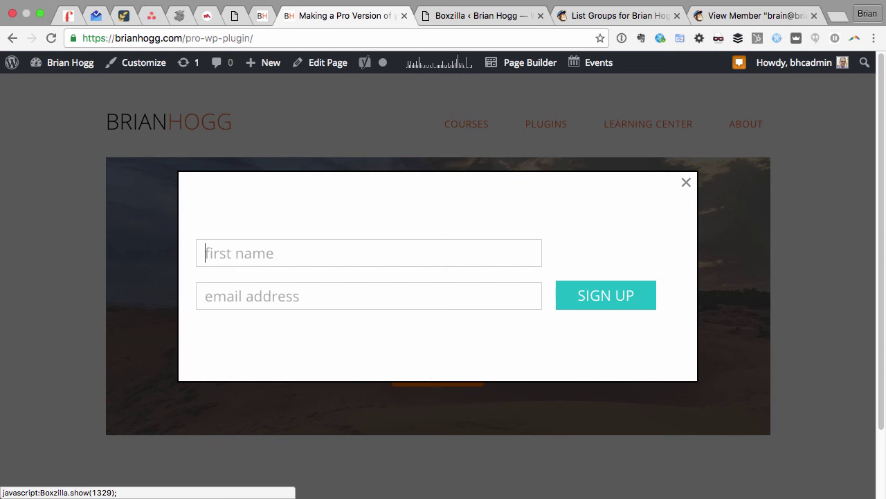
{"action": "type", "text": "Brian"}
{"action": "key", "text": "Tab"}
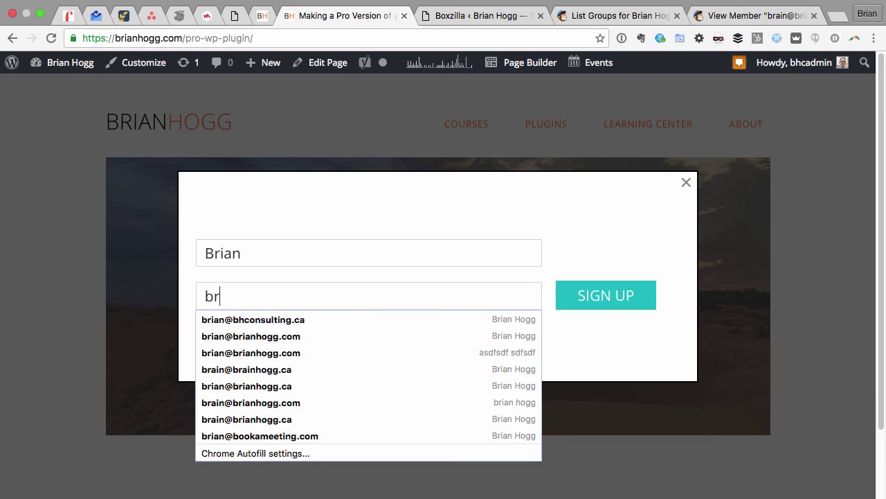
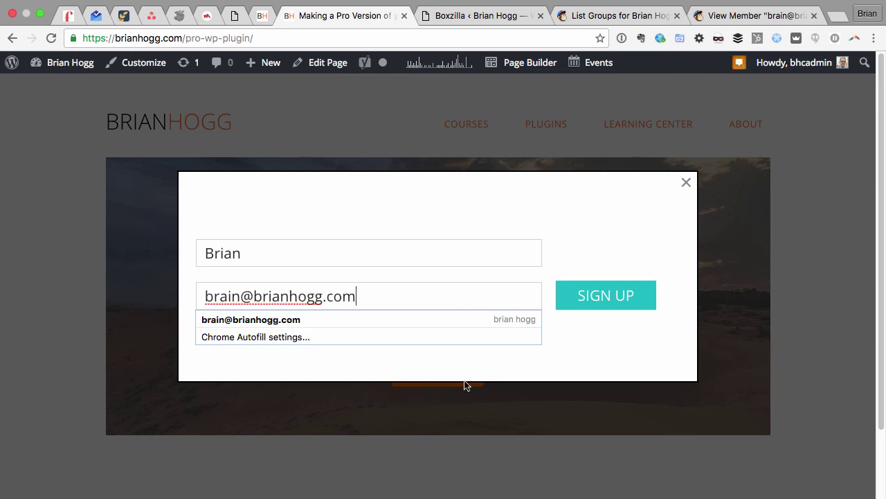
{"action": "left_click", "coordinate": [479, 365]}
{"action": "left_click", "coordinate": [620, 298]}
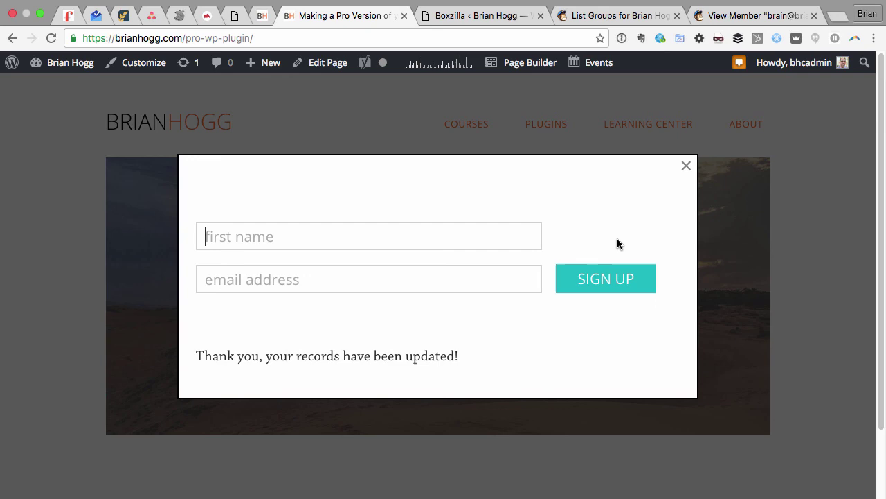
Switch to the test subscriber's MailChimp member page showing the Making Pro Plugins group.
{"action": "key", "text": "super+9"}
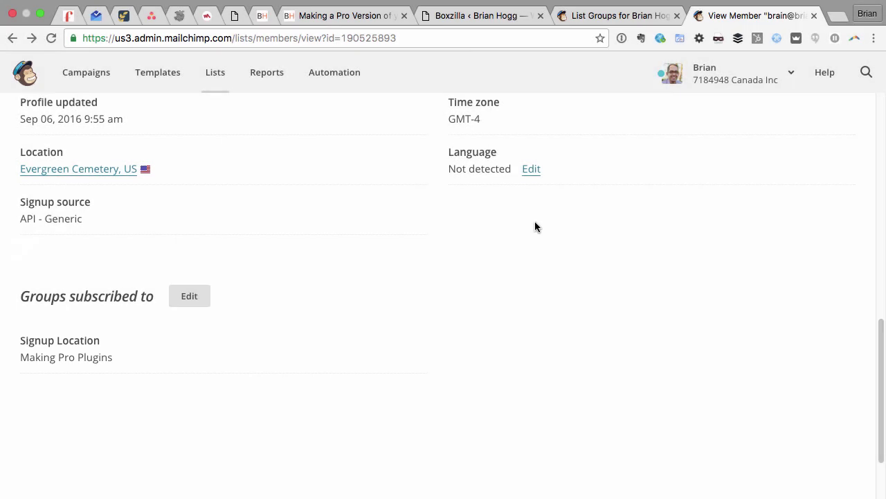
Return to the 'Making a Pro Version of your Plugin' landing page tab.
{"action": "left_click", "coordinate": [377, 15]}
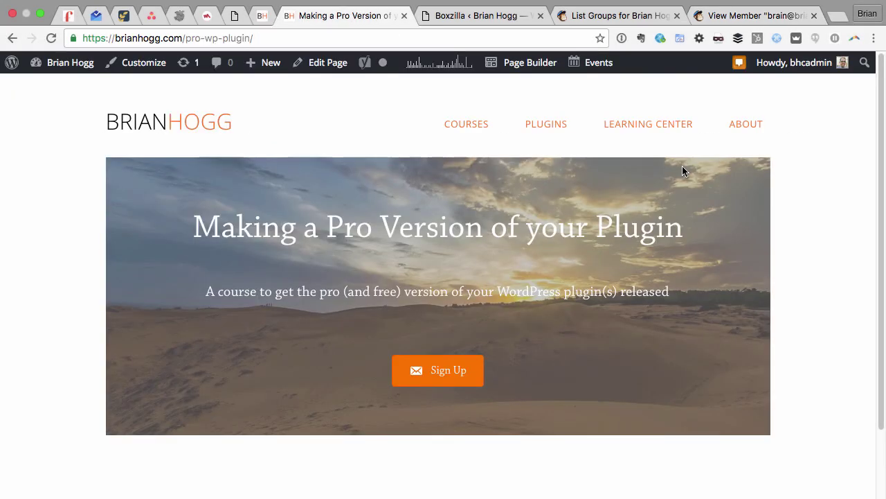